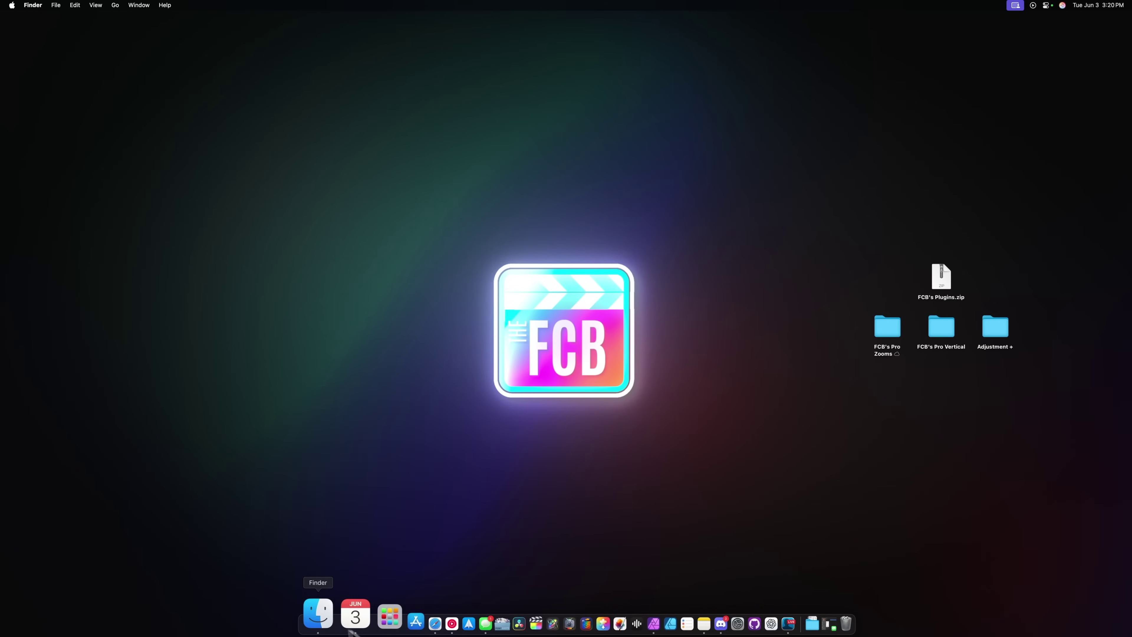
# - Open a Finder window showing Movies › Motion Templates › Effects in column view
pyautogui.click(326, 626)
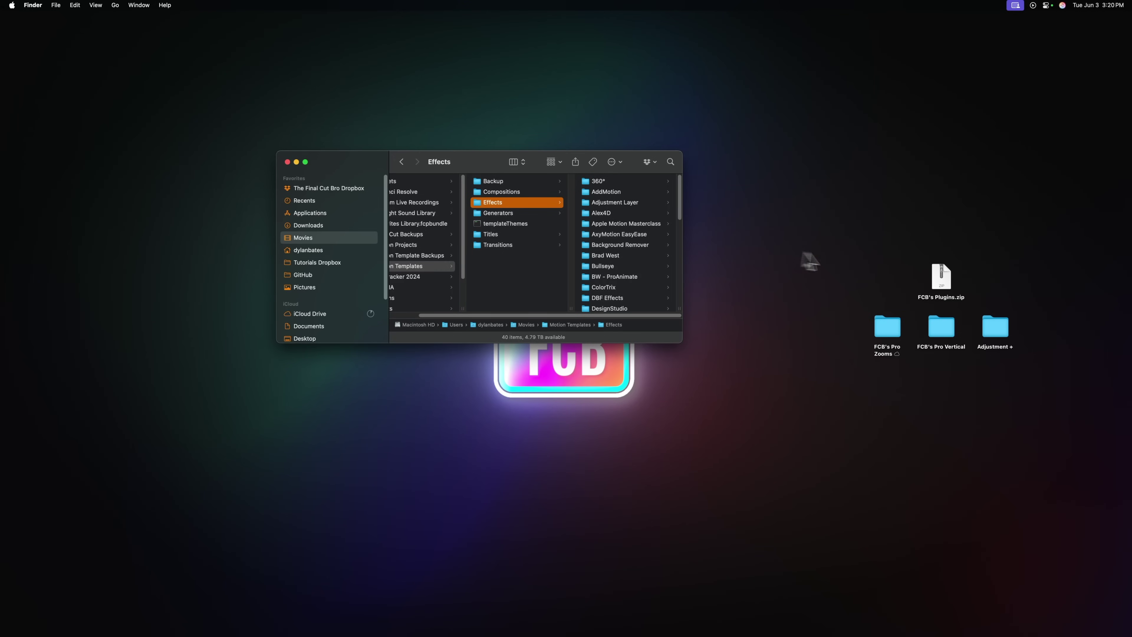
pyautogui.doubleClick(886, 327)
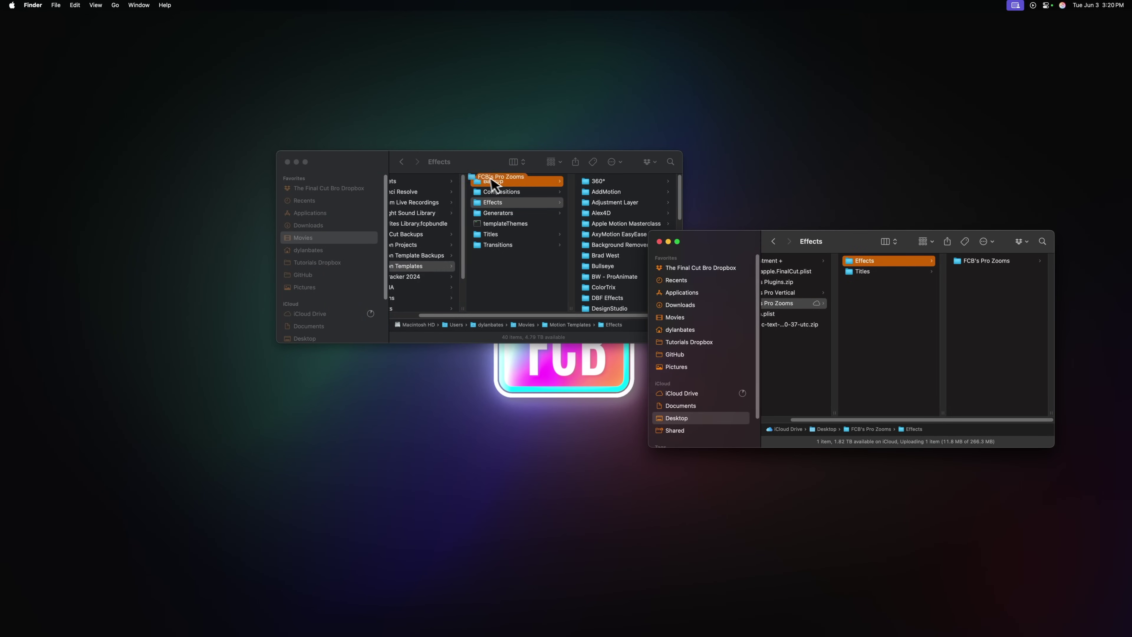
pyautogui.moveTo(497, 201); pyautogui.dragTo(499, 204)
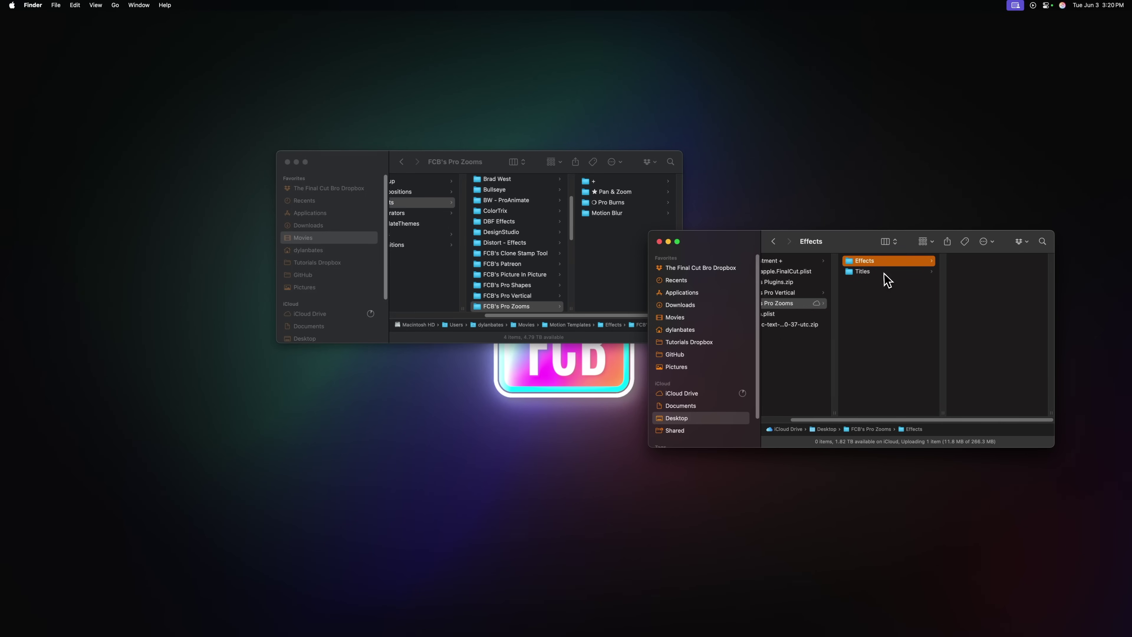
pyautogui.moveTo(493, 244); pyautogui.dragTo(468, 234)
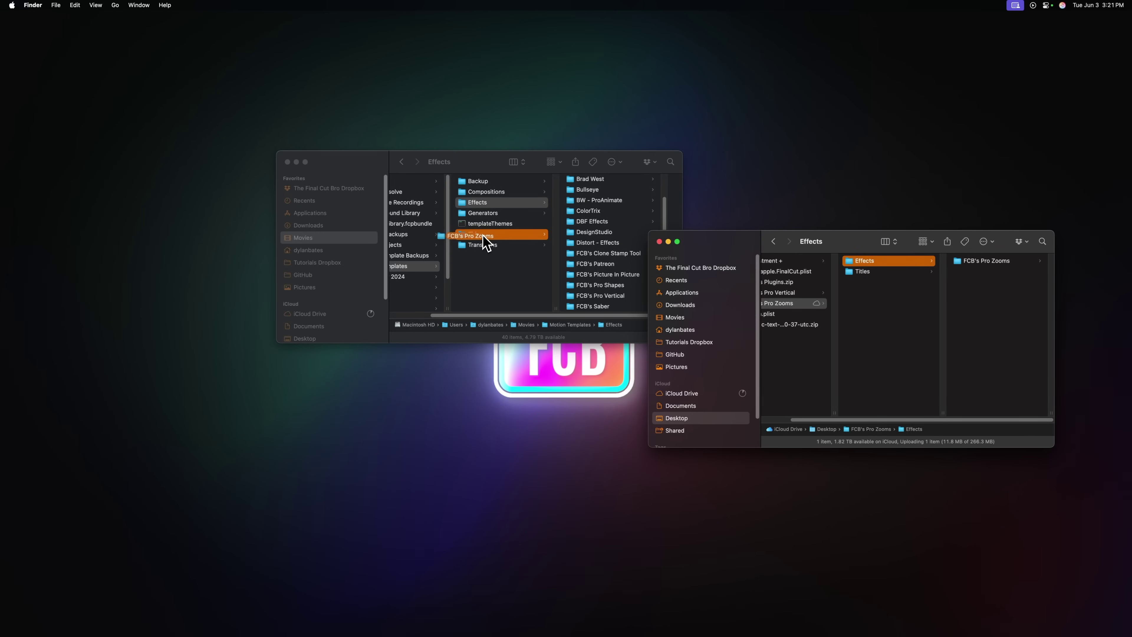
pyautogui.moveTo(485, 247); pyautogui.dragTo(971, 247)
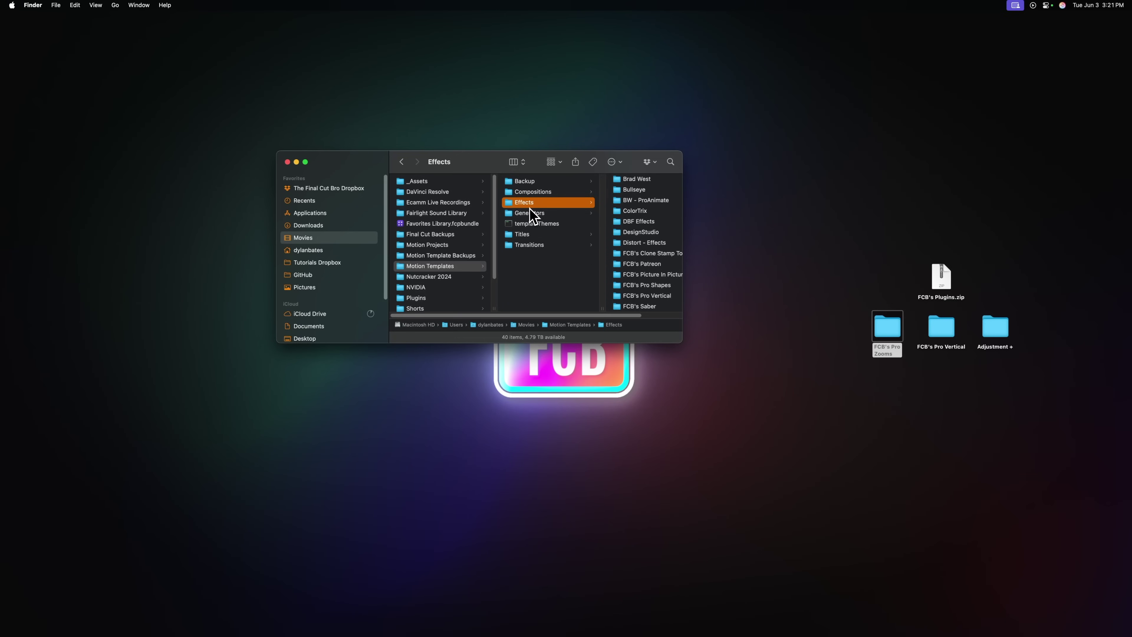
# - Show Get Info for the Effects folder beside the Finder window: 677.5 MB, 4,202 items
pyautogui.press('super+i')
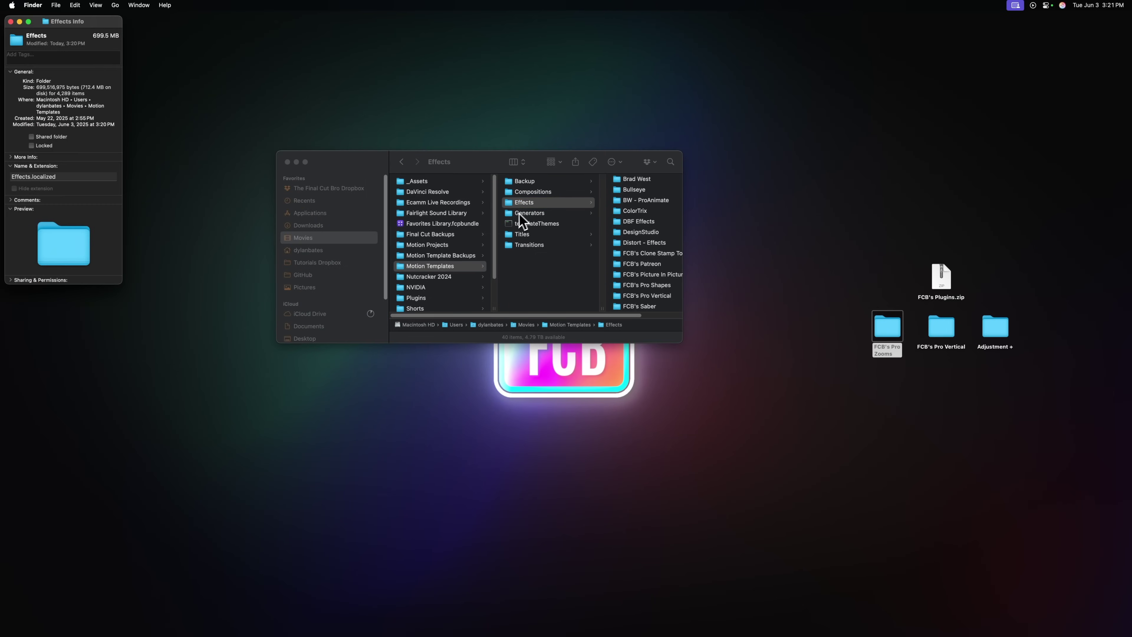
pyautogui.moveTo(102, 27); pyautogui.dragTo(472, 57)
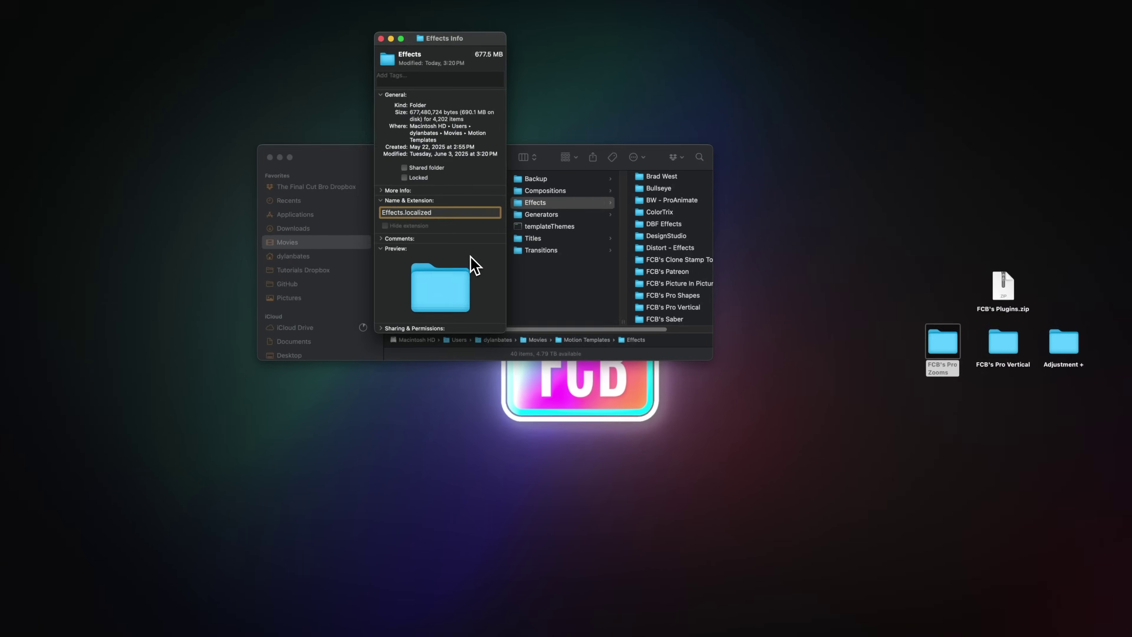
pyautogui.click(451, 212)
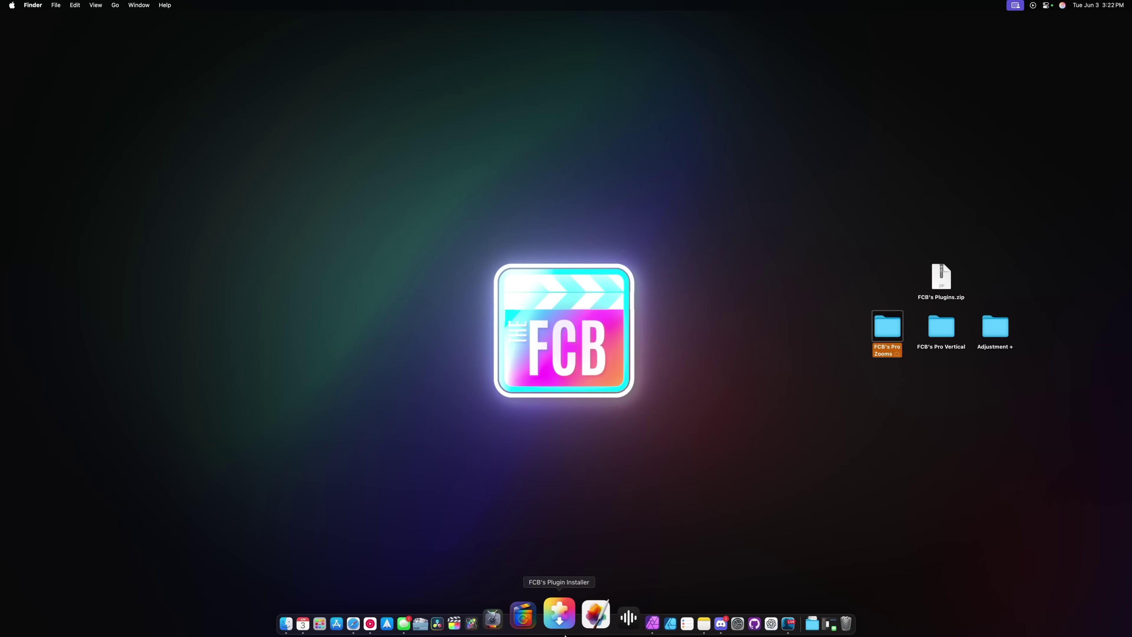
# - Load the FCB's Pro Zooms folder into the installer, install its 22 templates, then close it
pyautogui.click(564, 632)
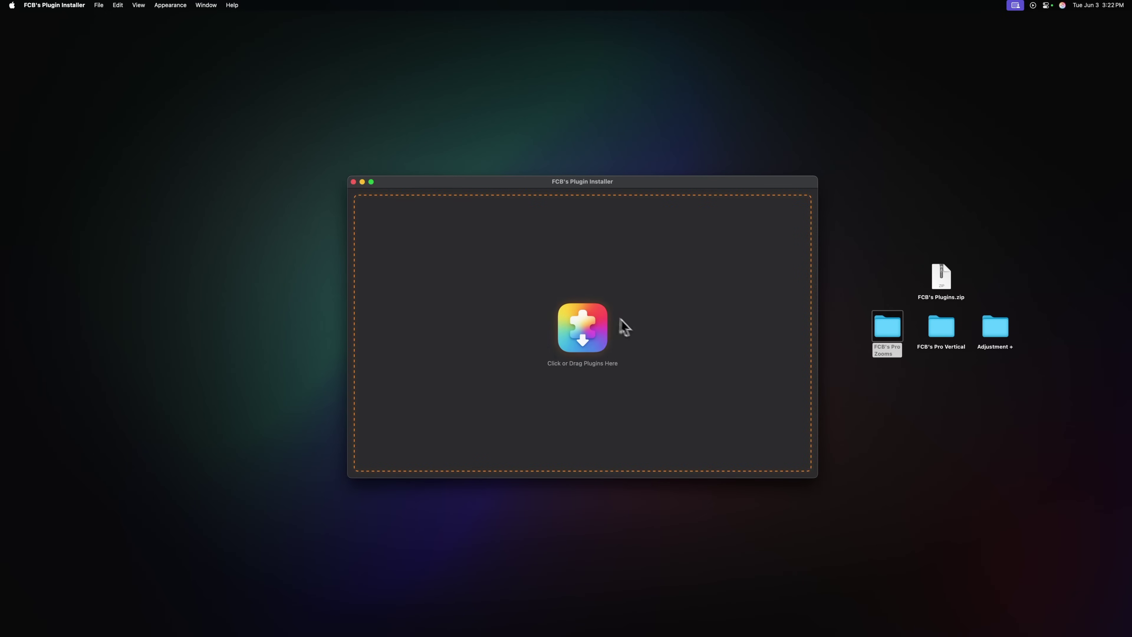
pyautogui.moveTo(669, 183); pyautogui.dragTo(633, 167)
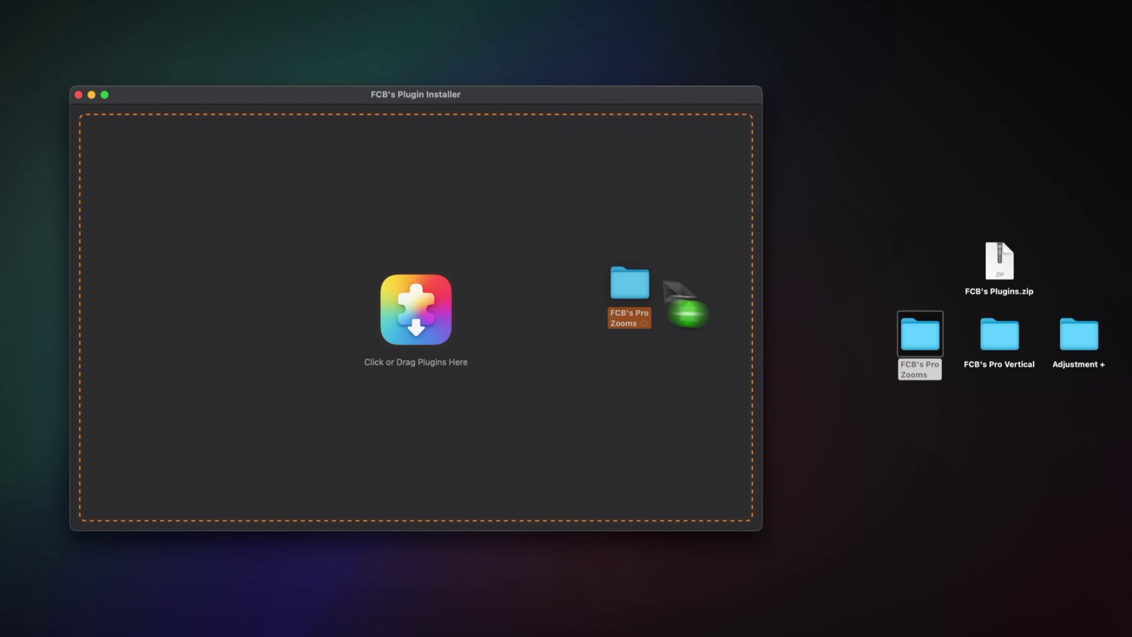
pyautogui.moveTo(605, 272); pyautogui.dragTo(587, 277)
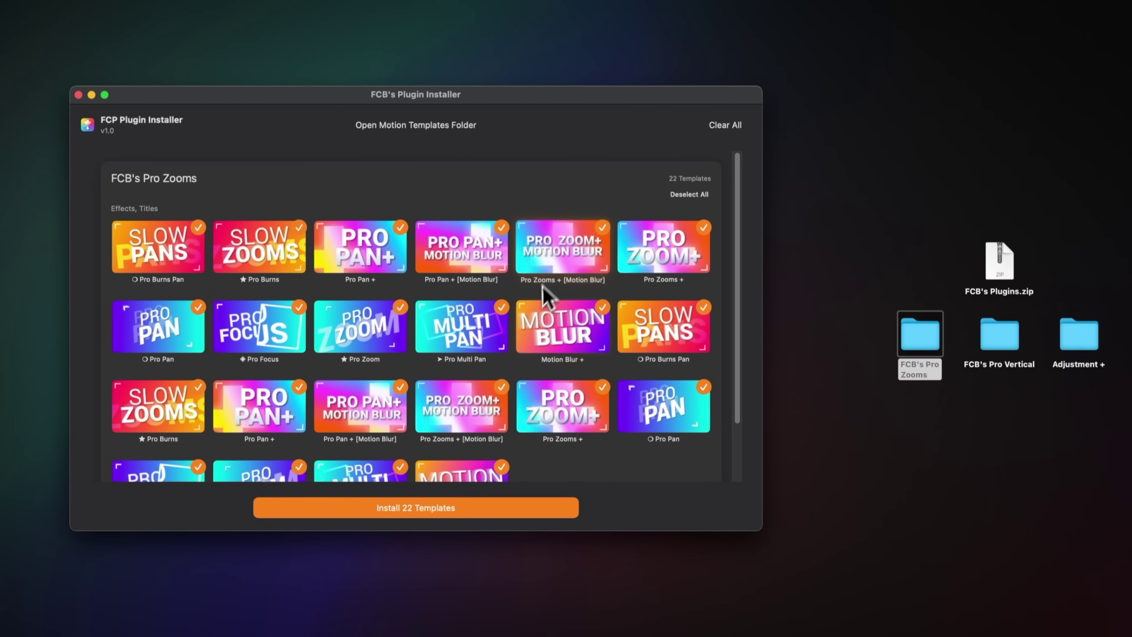
pyautogui.scroll(-3, 374, 392)
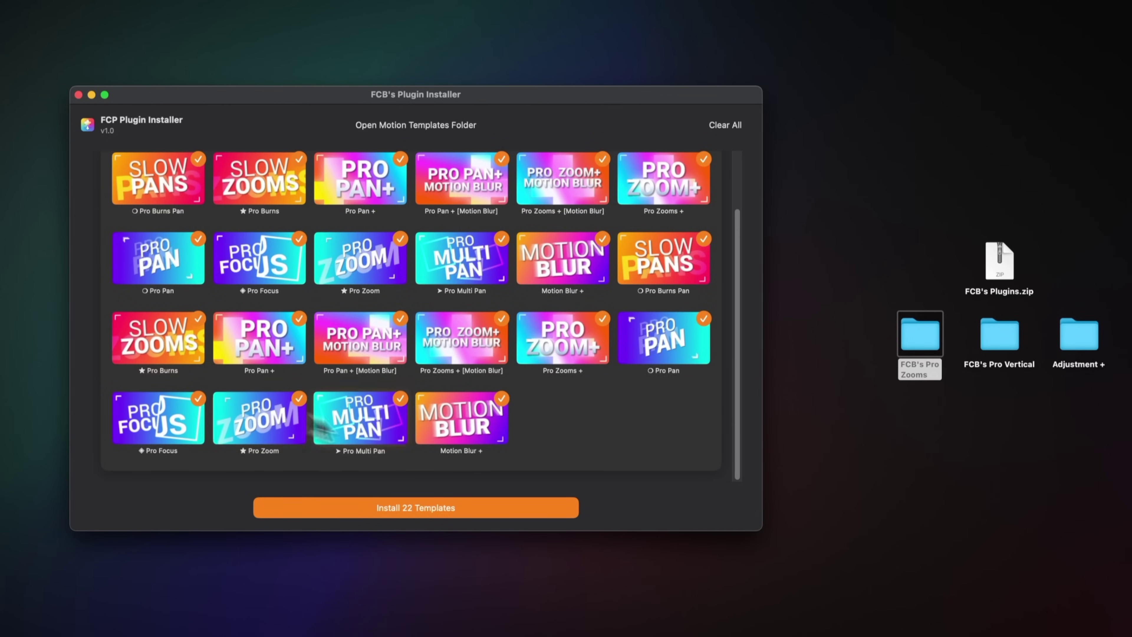
pyautogui.scroll(3, 623, 274)
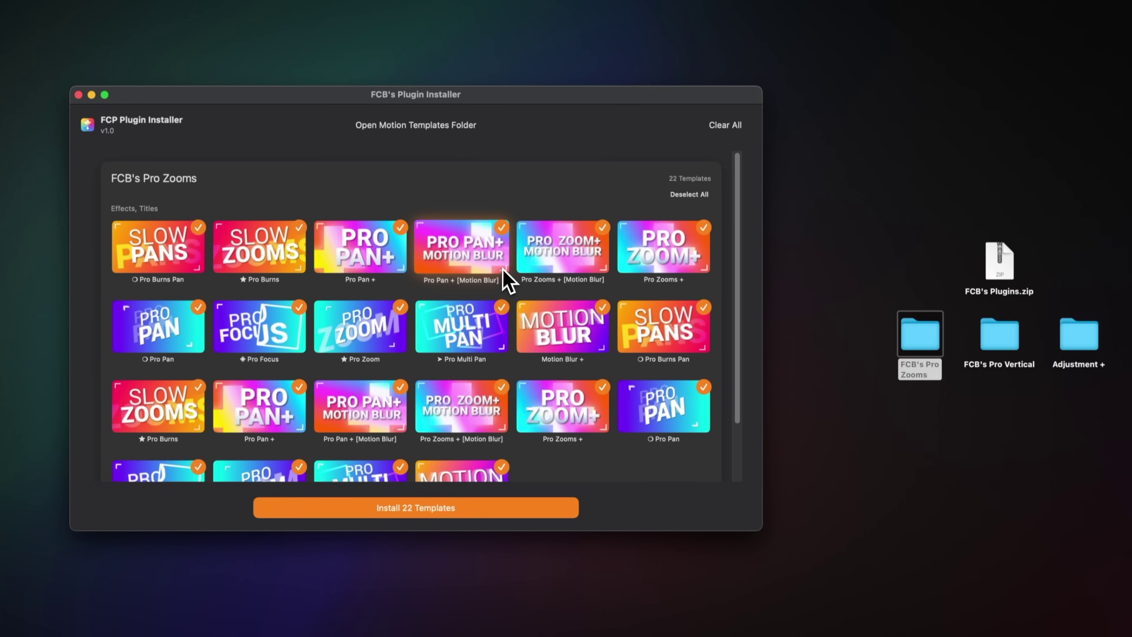
pyautogui.click(424, 510)
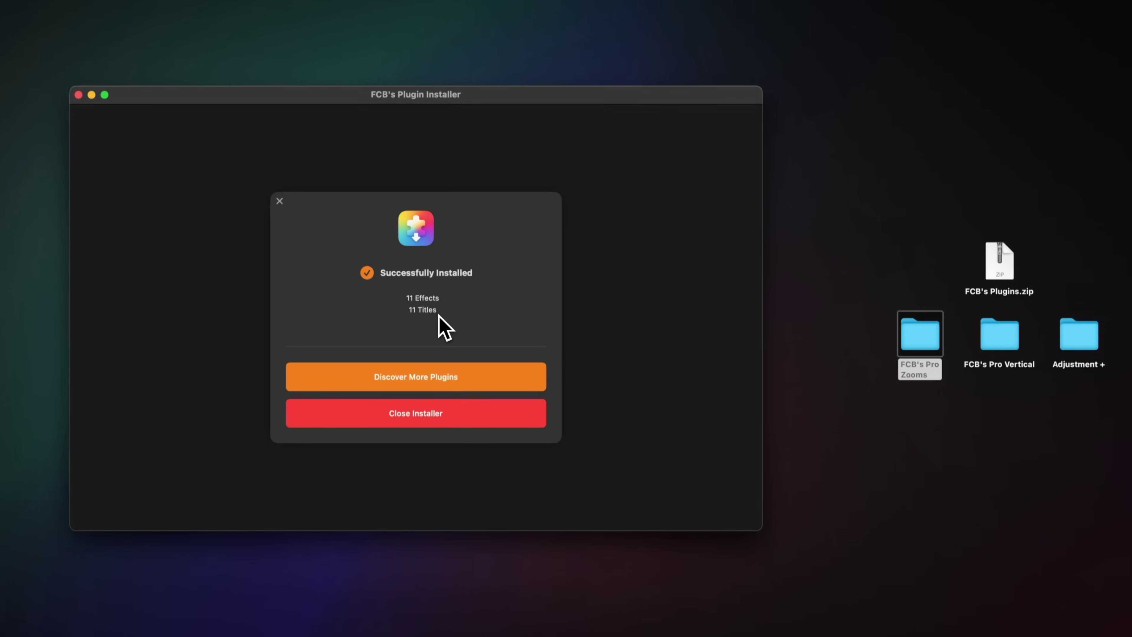
pyautogui.click(481, 425)
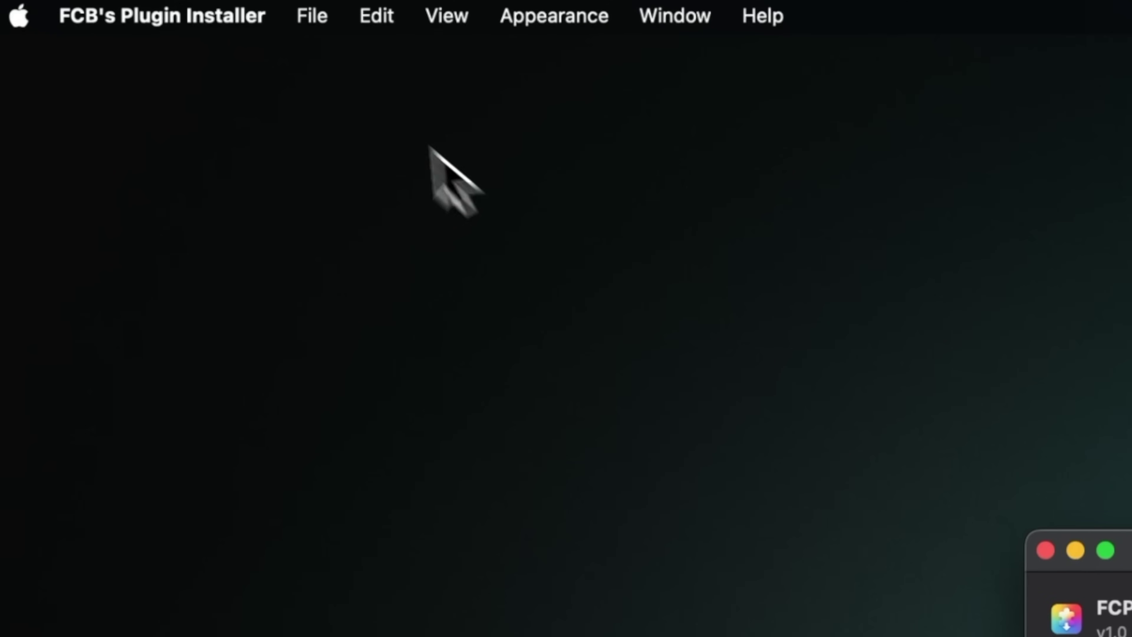
# - Open FCB's Plugins.zip with FCB's Plugin Installer after checking File > Import Plugins
pyautogui.click(222, 10)
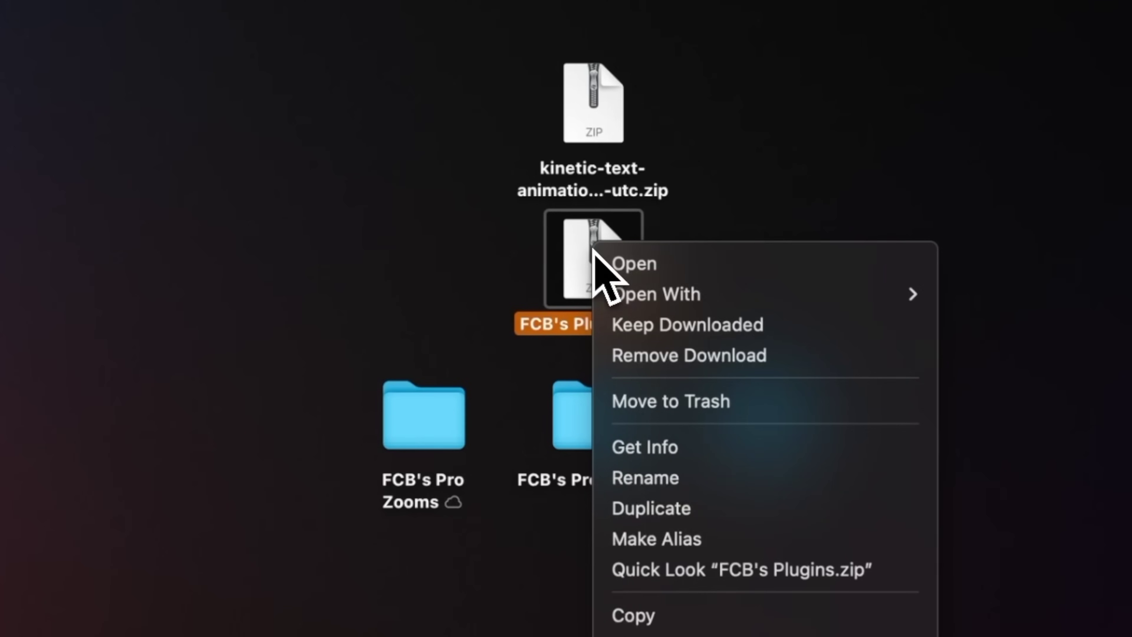
pyautogui.moveTo(724, 302)
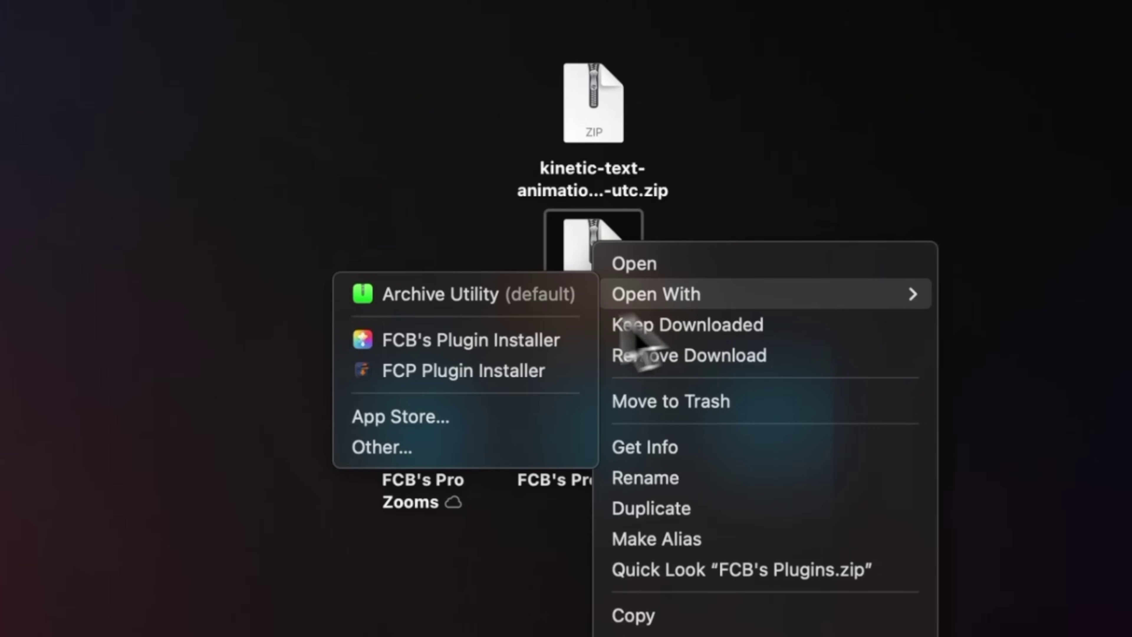
pyautogui.click(516, 337)
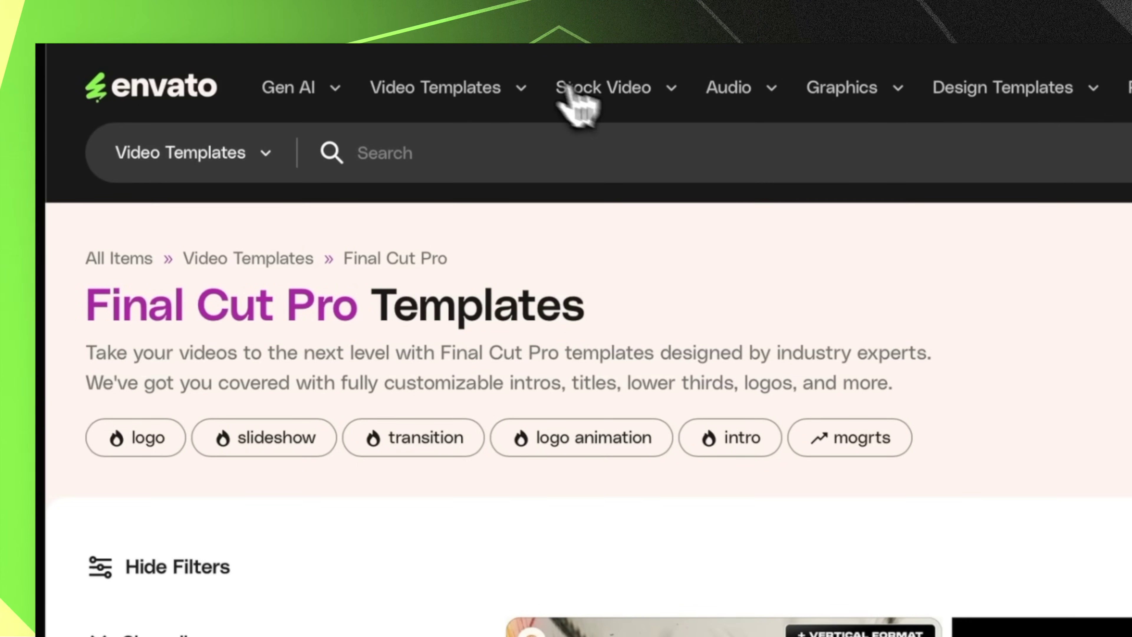
# - Browse to Envato's Final Cut Pro templates and download Kinetic Text Animation FCPX
pyautogui.click(454, 87)
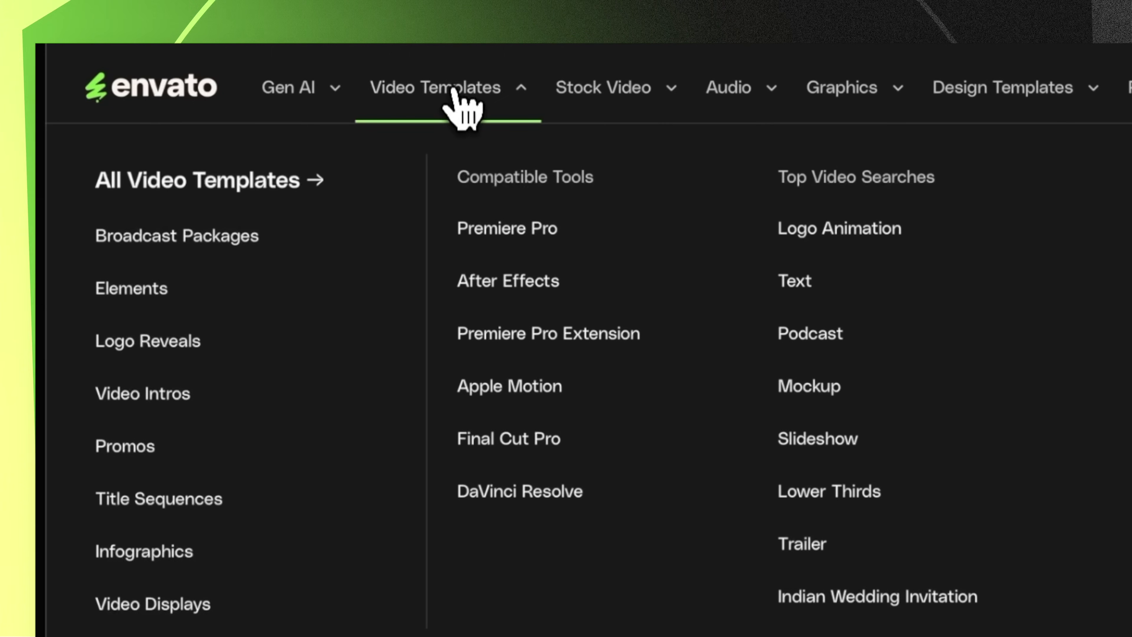
pyautogui.click(513, 452)
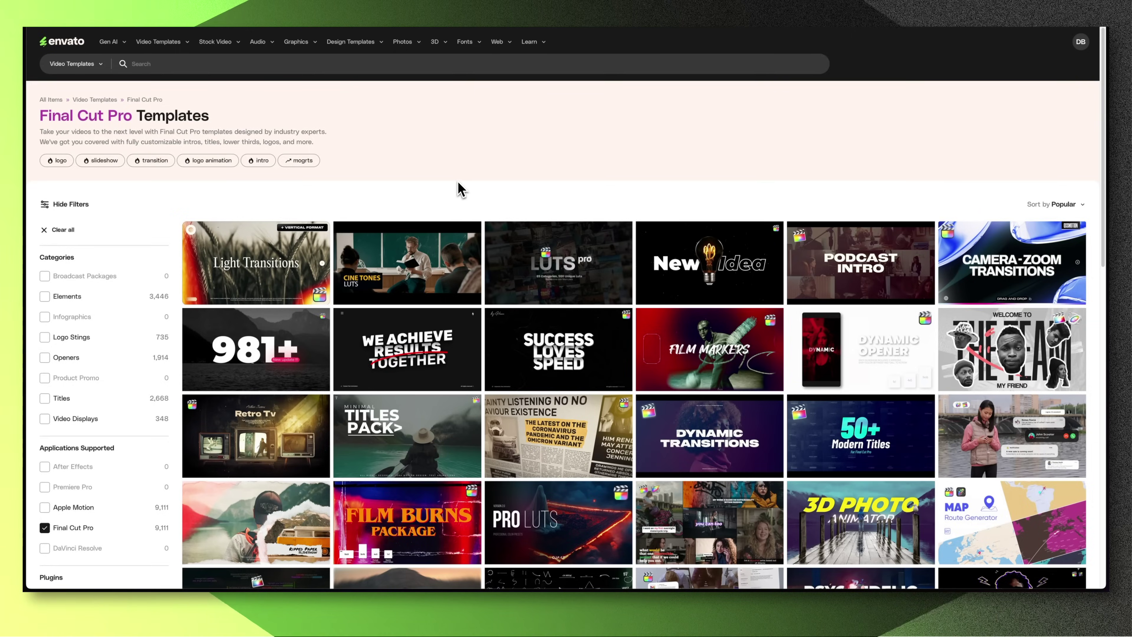
pyautogui.scroll(-5, 333, 289)
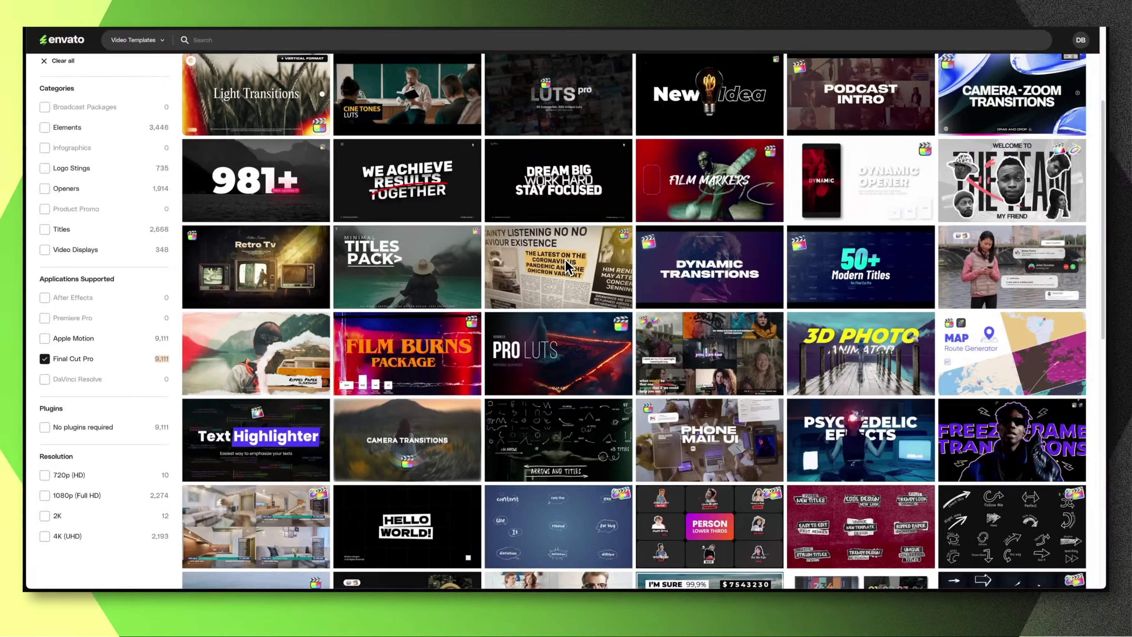
pyautogui.click(674, 261)
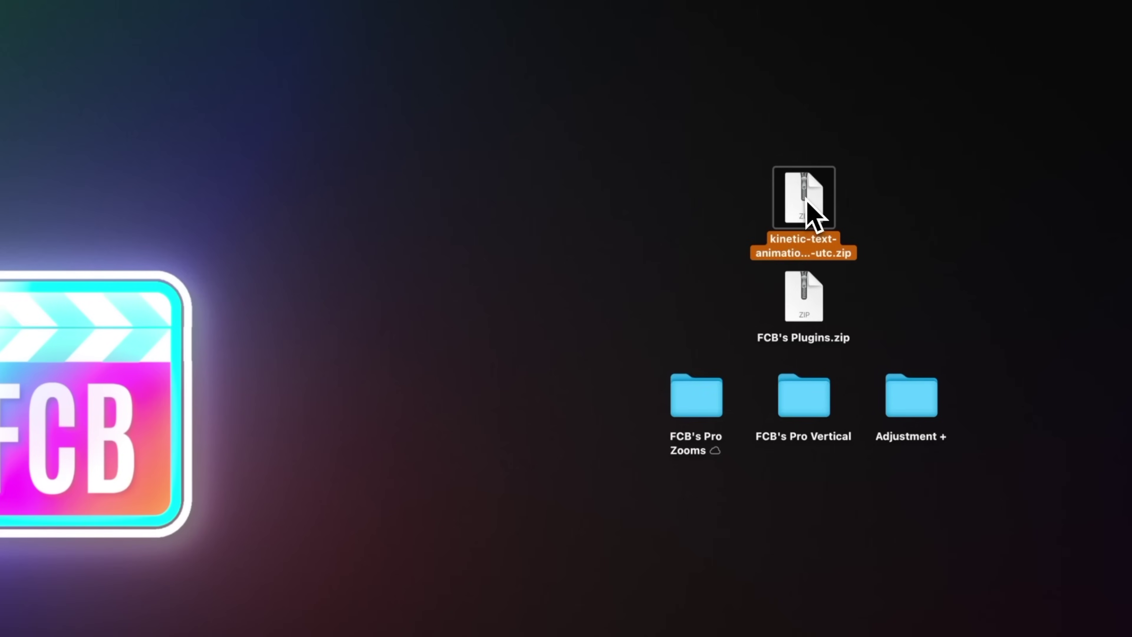
# - Open the kinetic-text zip with FCB's Plugin Installer
pyautogui.rightClick(810, 211)
pyautogui.moveTo(787, 223)
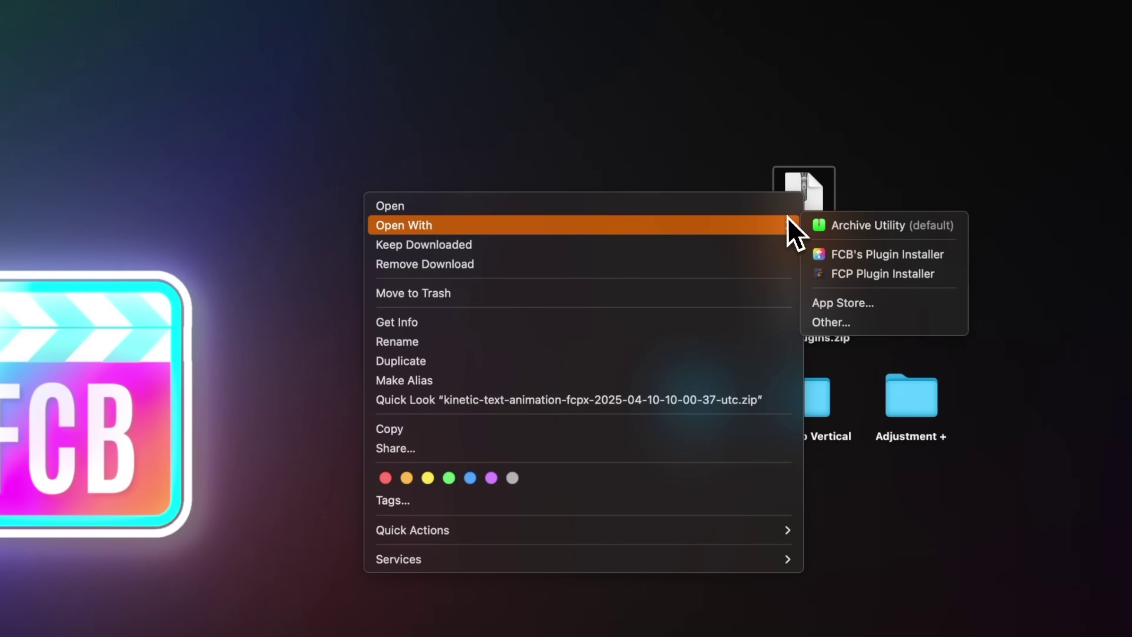
pyautogui.click(927, 255)
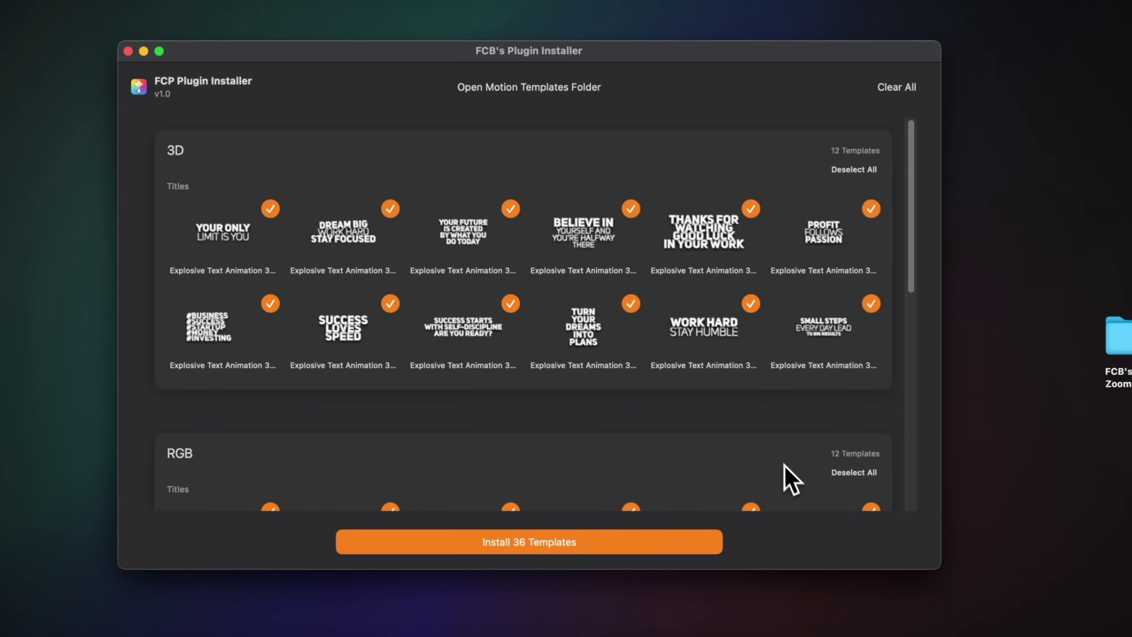
# - Review the 3D, RGB and Simple sections and install all 36 title templates
pyautogui.scroll(-5, 737, 390)
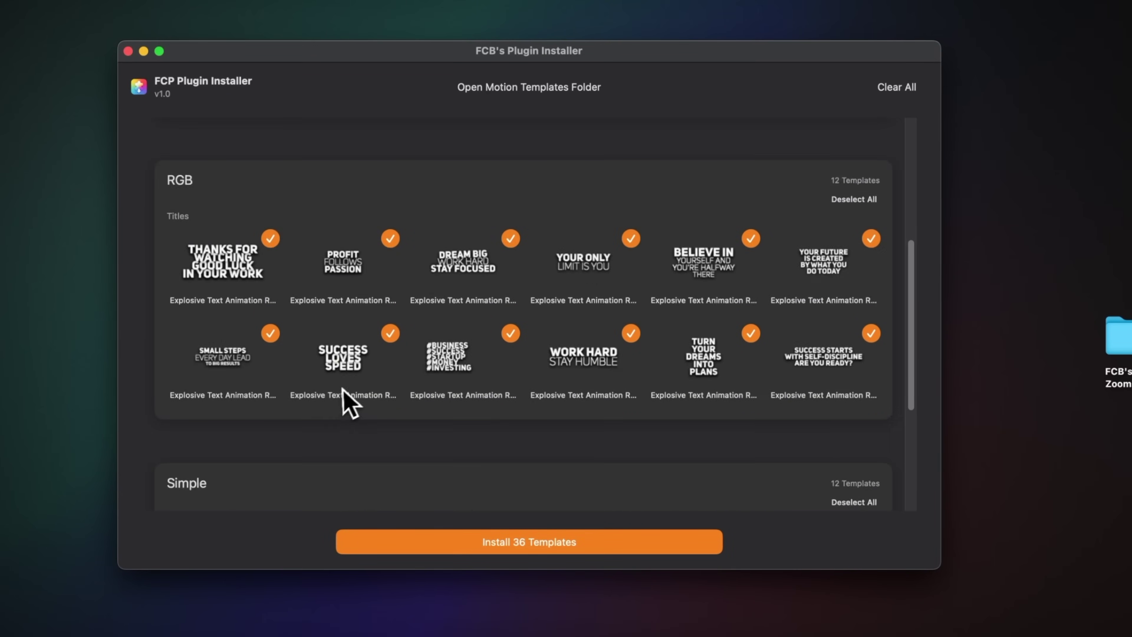
pyautogui.scroll(6, 346, 397)
pyautogui.scroll(-10, 346, 422)
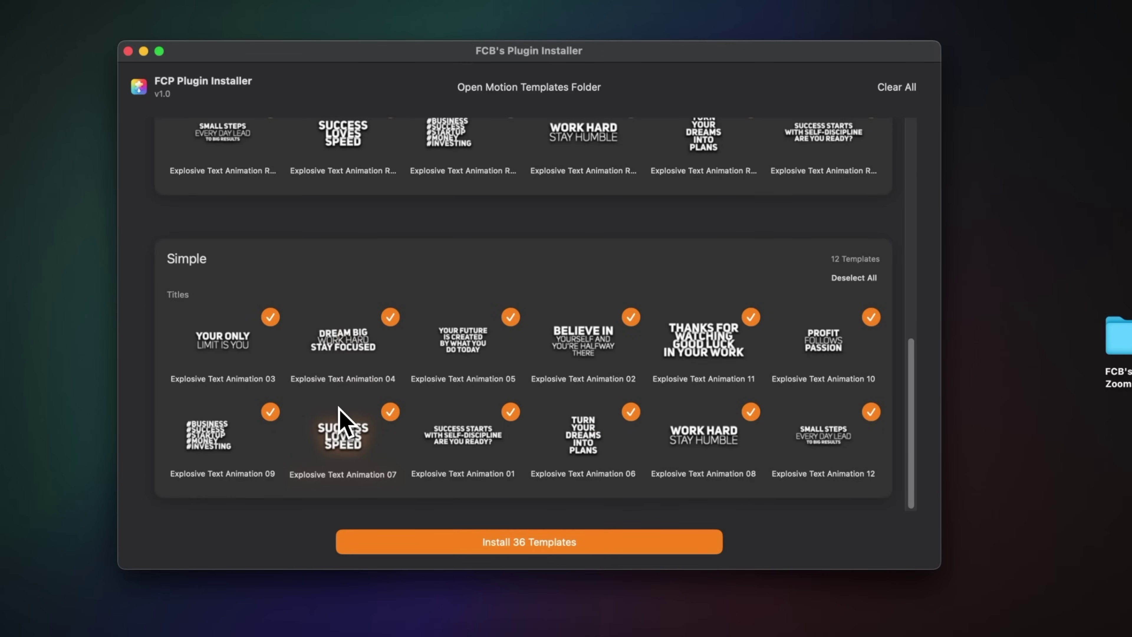
pyautogui.scroll(10, 397, 399)
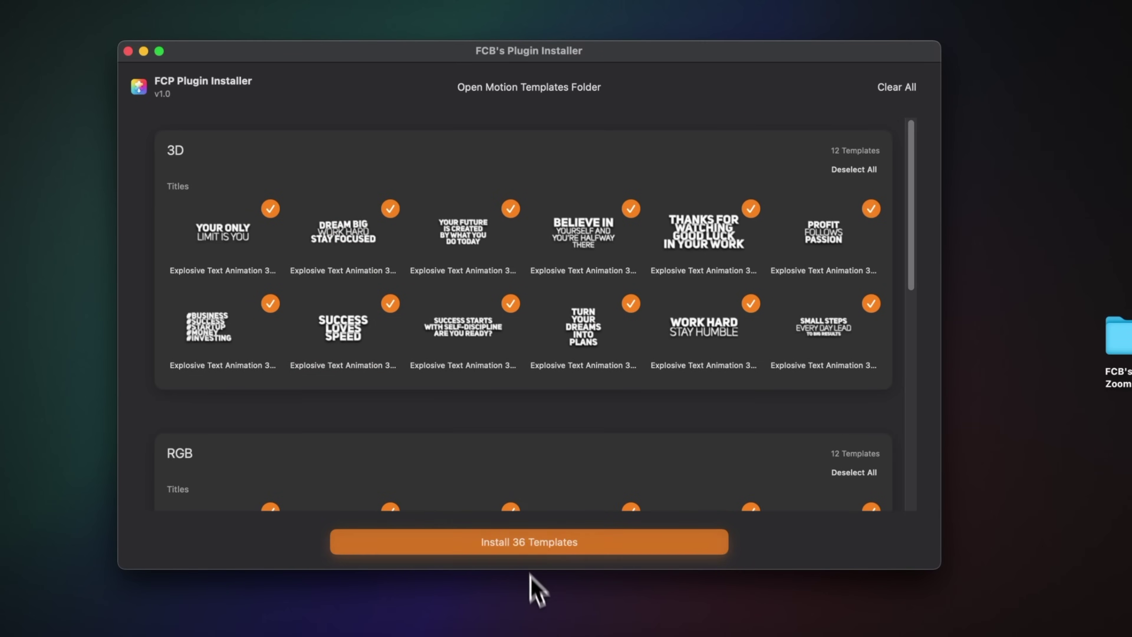
pyautogui.click(529, 549)
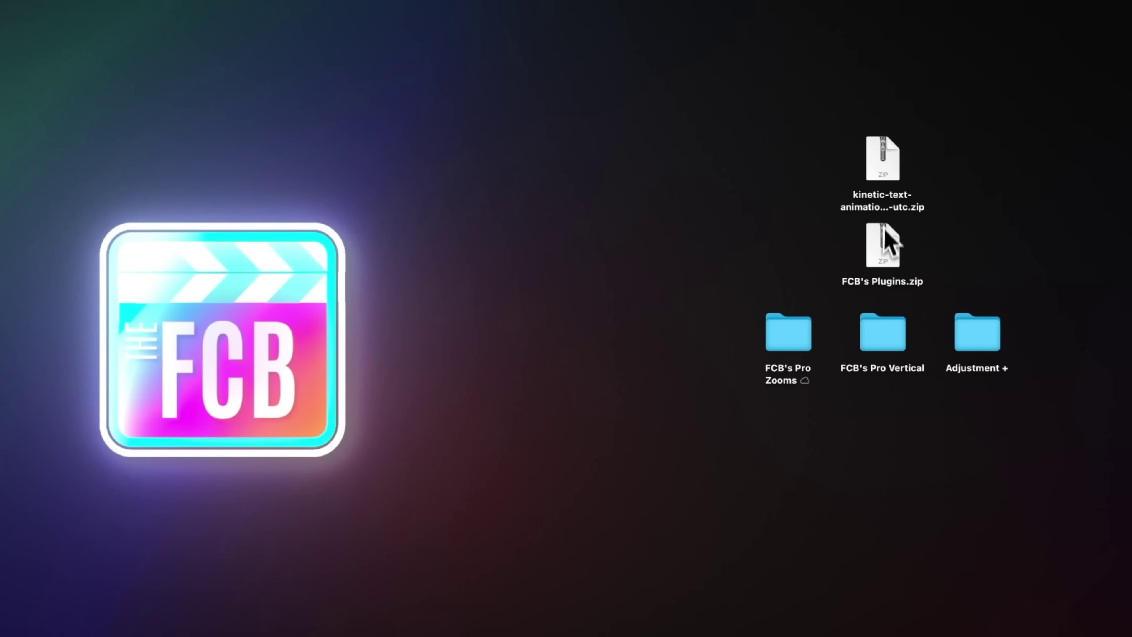
# - Open FCB's Plugins.zip in the installer and scroll through its 61 templates
pyautogui.rightClick(883, 240)
pyautogui.moveTo(955, 268)
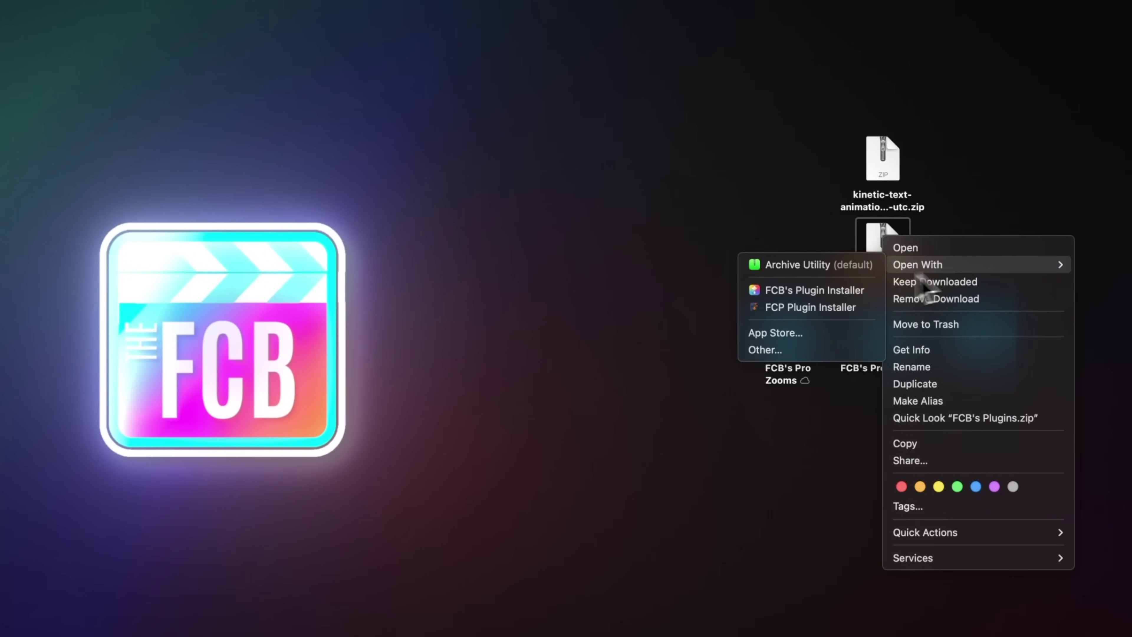
pyautogui.click(842, 290)
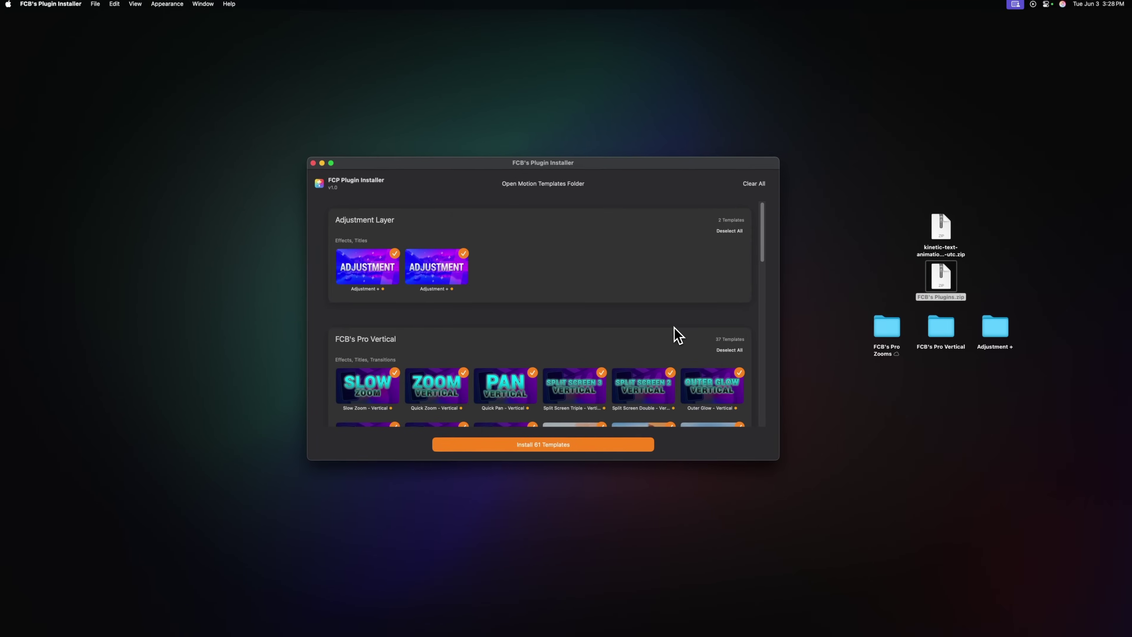
pyautogui.scroll(-10, 674, 334)
pyautogui.scroll(12, 670, 347)
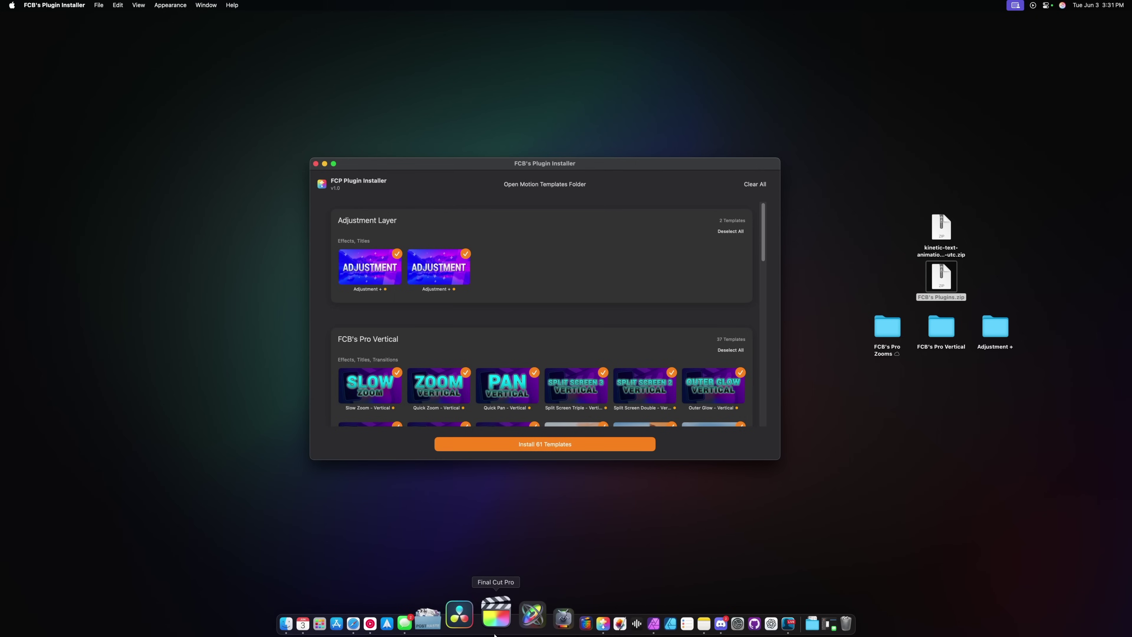
# - Launch Final Cut Pro with the Delete Custom Settings prompt and uncheck Background render in Playback
pyautogui.keyDown('alt'); pyautogui.keyDown('super'); pyautogui.click(494, 629); pyautogui.keyUp('super'); pyautogui.keyUp('alt')
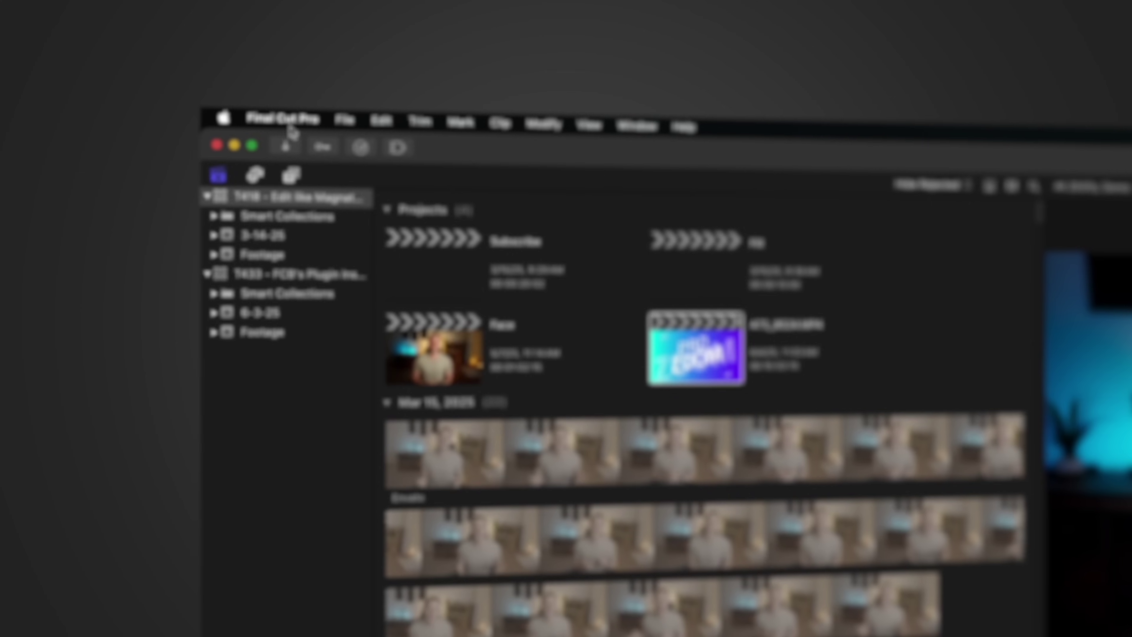
pyautogui.click(265, 117)
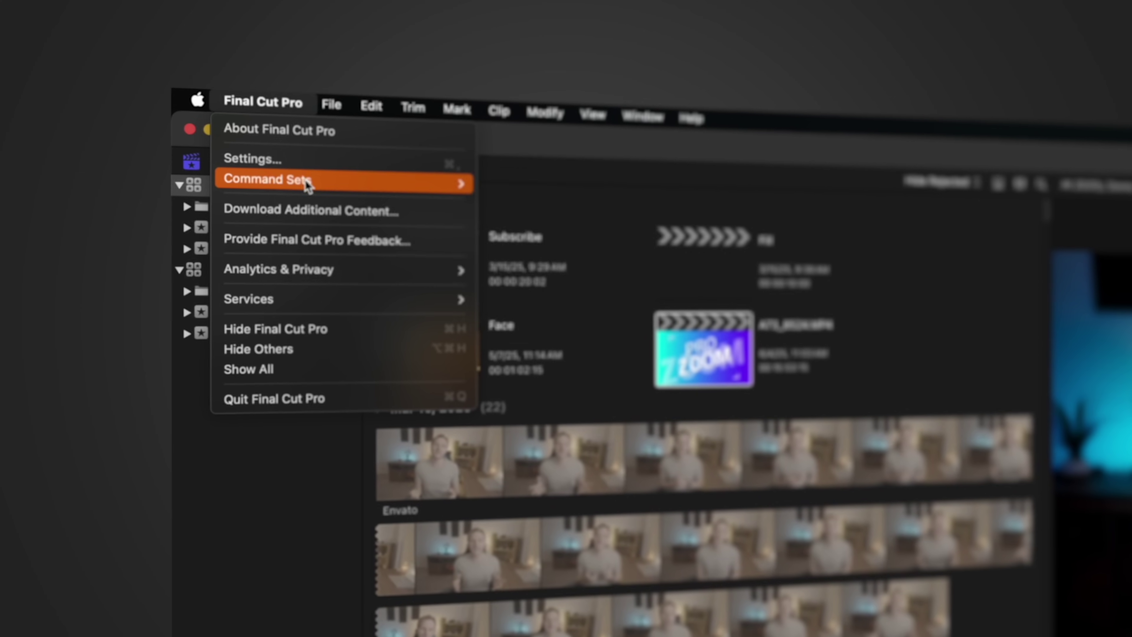
pyautogui.moveTo(305, 181)
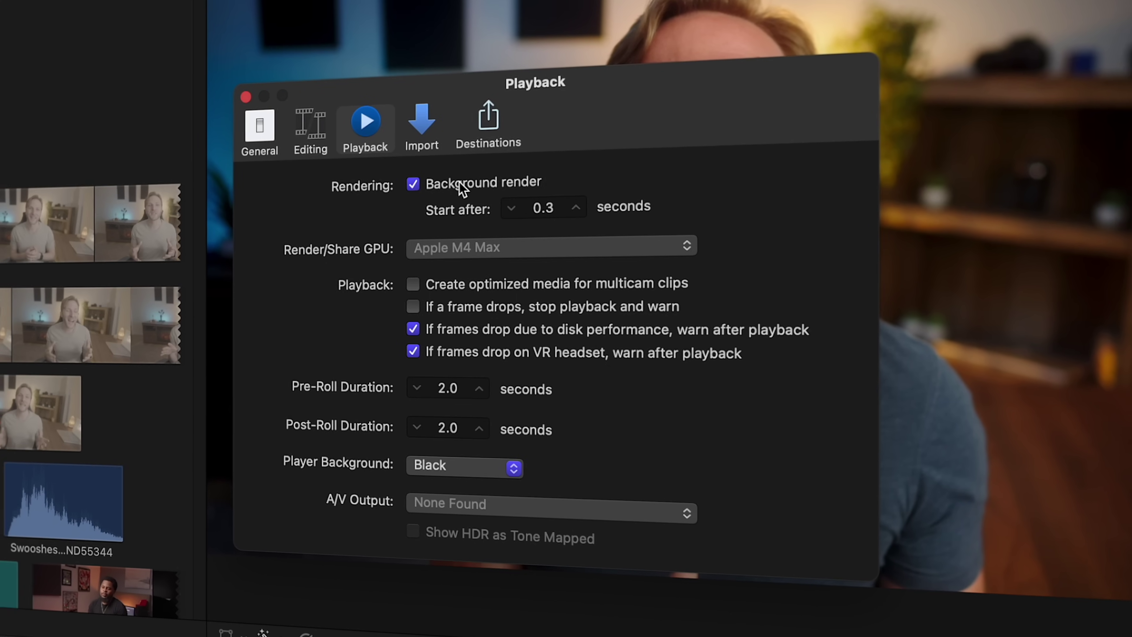
pyautogui.click(459, 183)
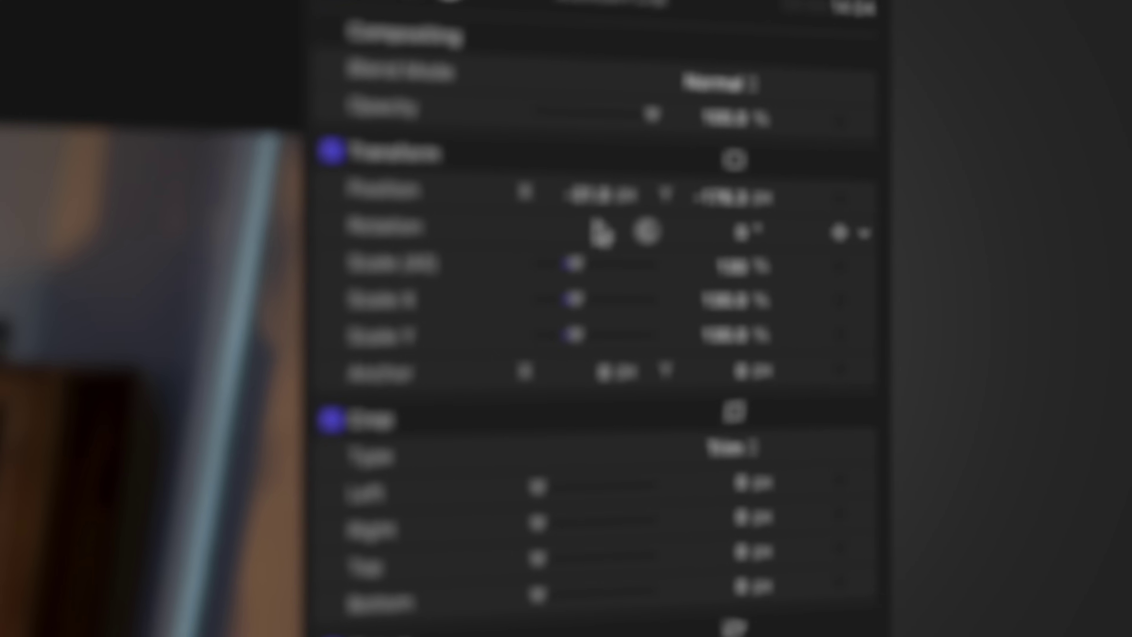
pyautogui.click(799, 15)
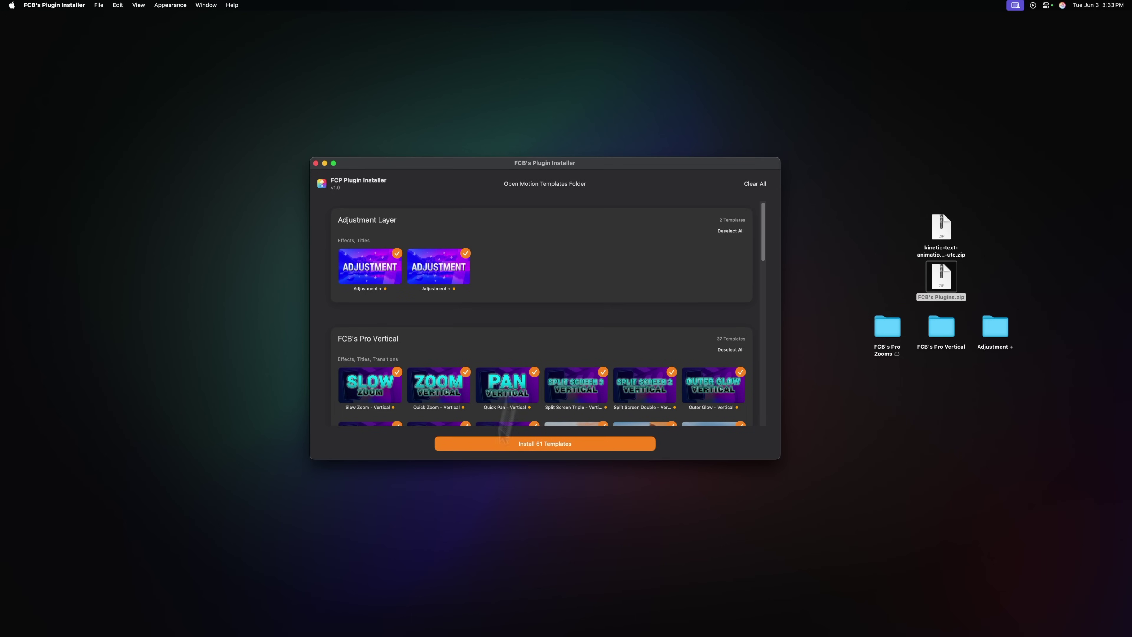
pyautogui.moveTo(413, 618)
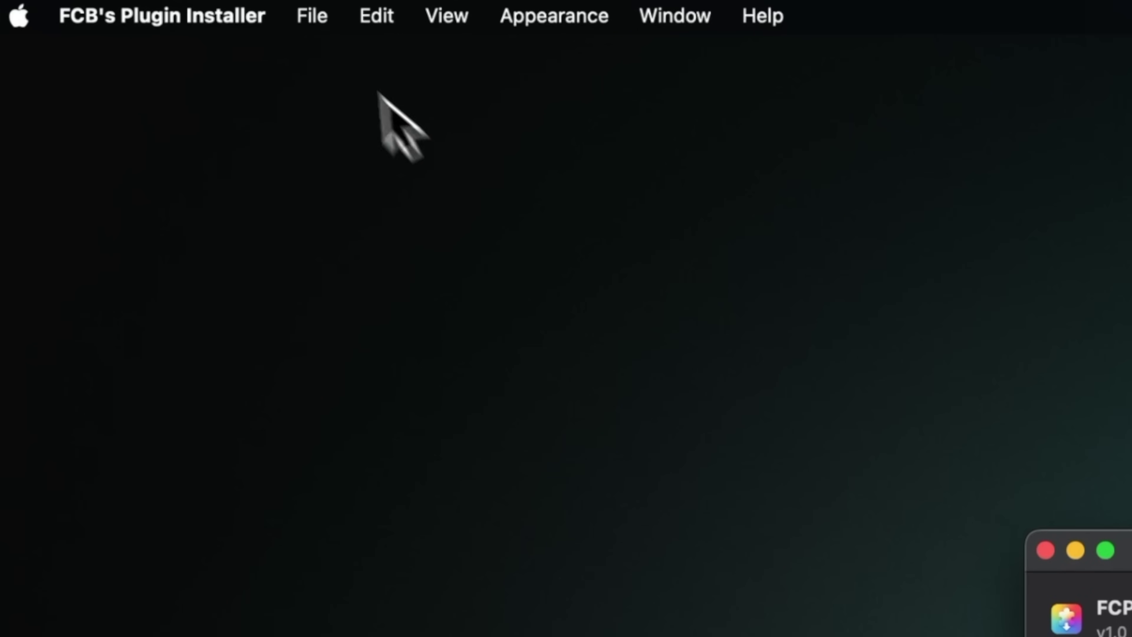
# - Choose File > Clean Final Cut Pro Preferences, with Restore User Preferences After Clean checked
pyautogui.click(99, 6)
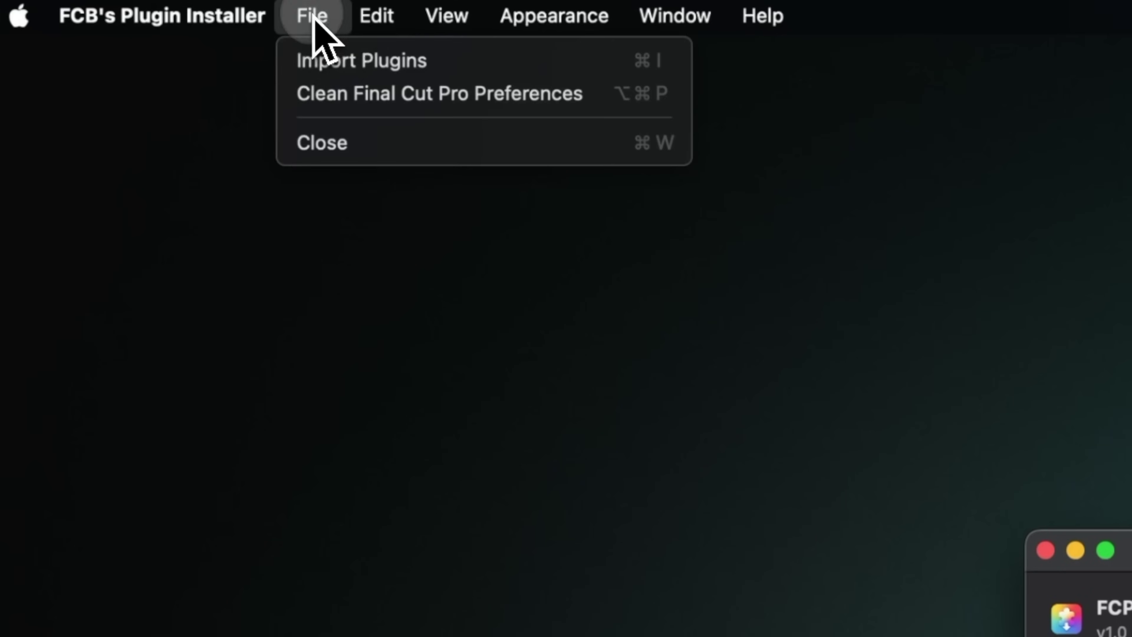
pyautogui.click(329, 103)
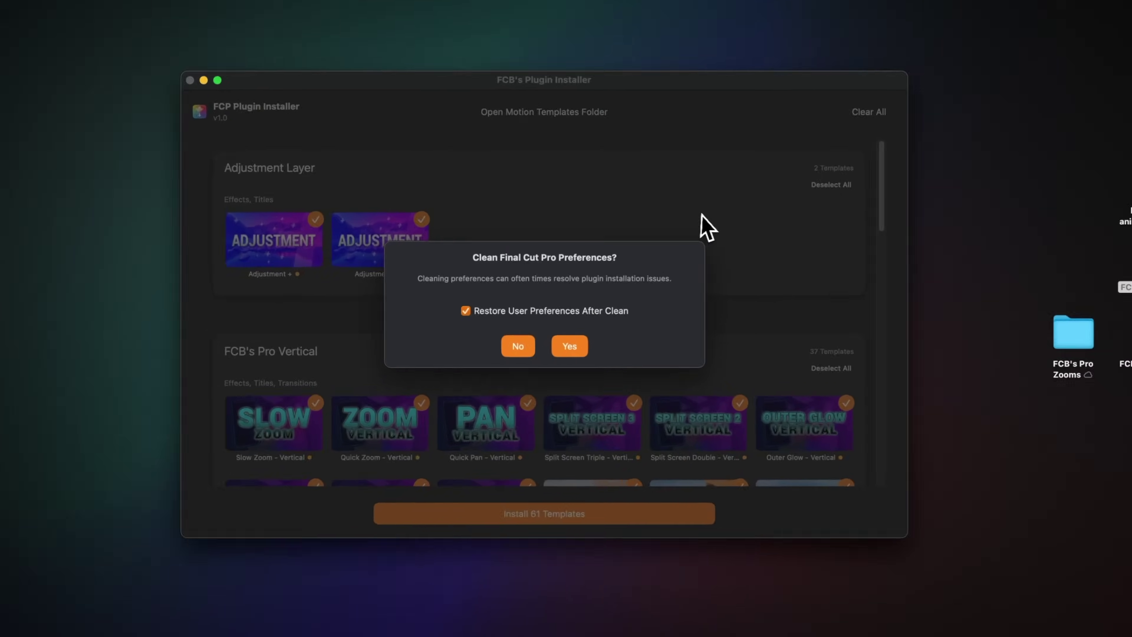